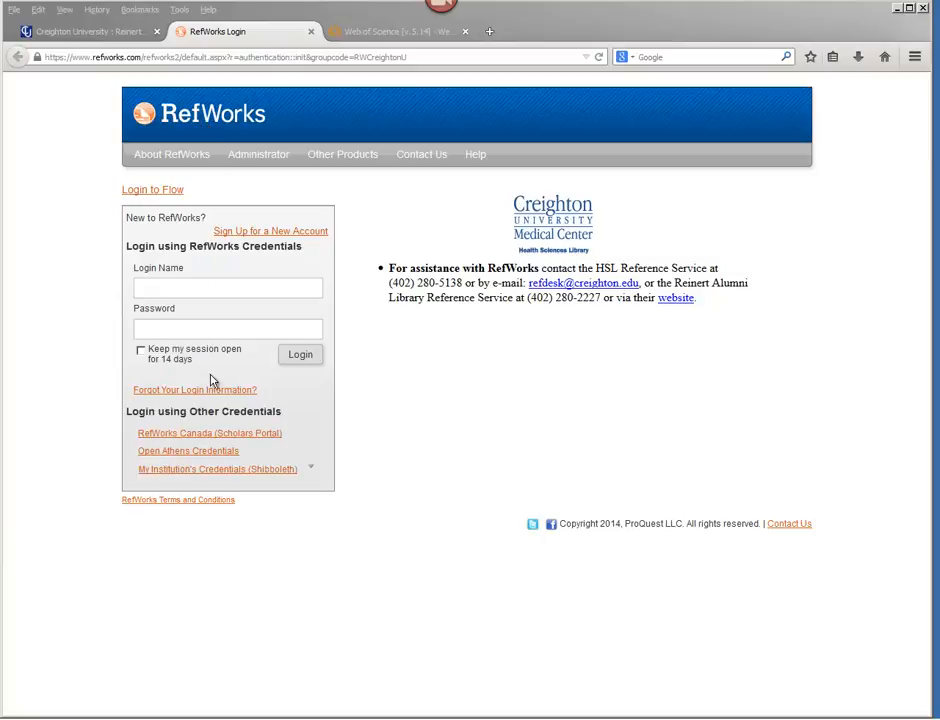
Switch to the Web of Science search results and add the first three spider articles to the marked list.
left_click(392, 31)
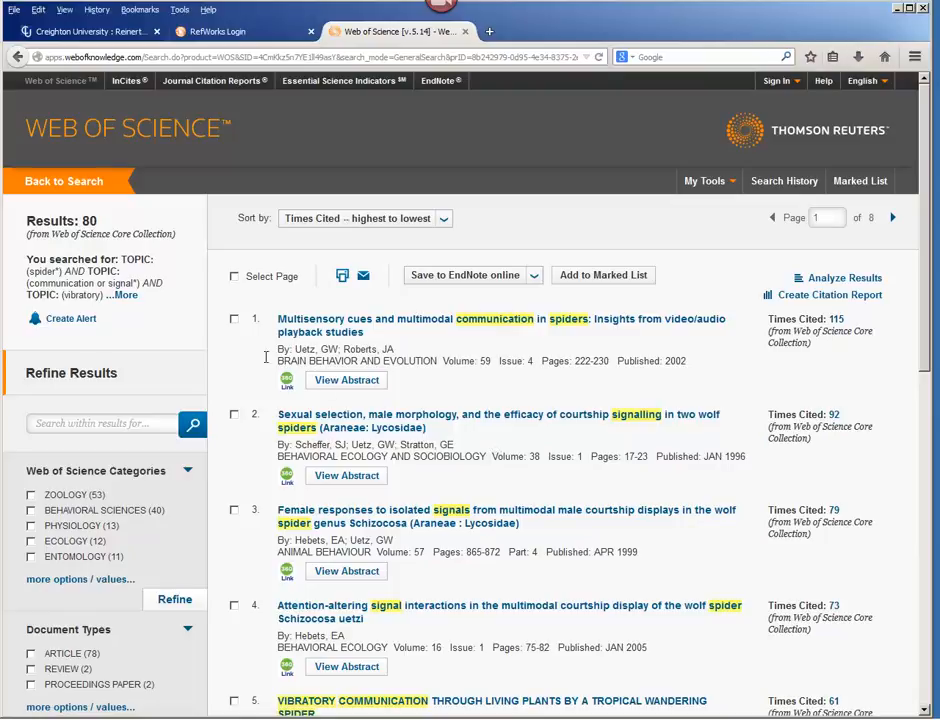
left_click(234, 320)
left_click(234, 416)
left_click(604, 276)
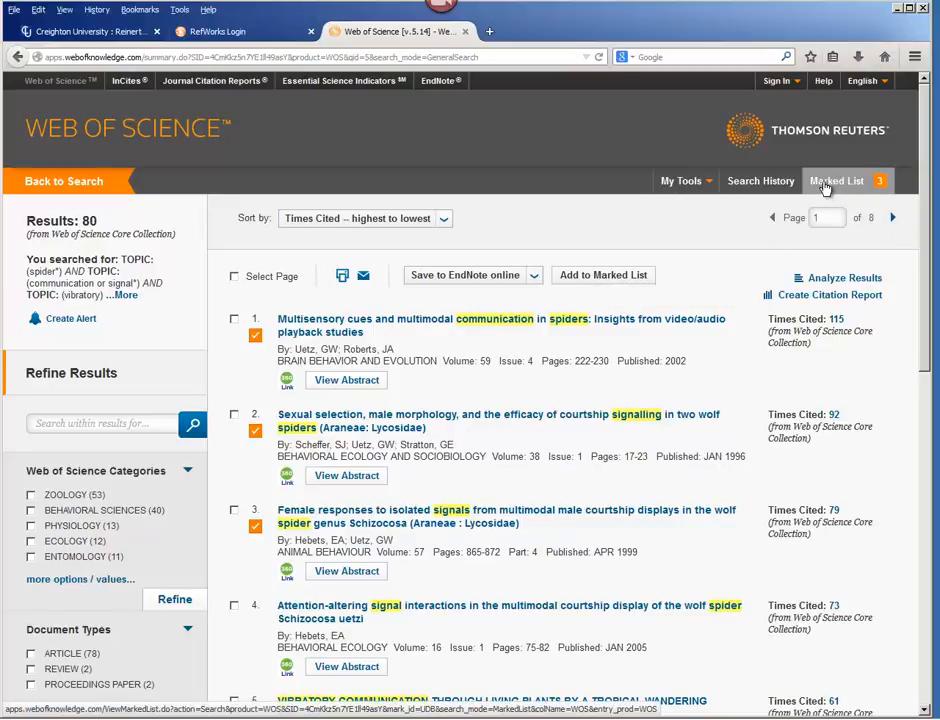
Open the marked list and export all its records to RefWorks.
left_click(837, 190)
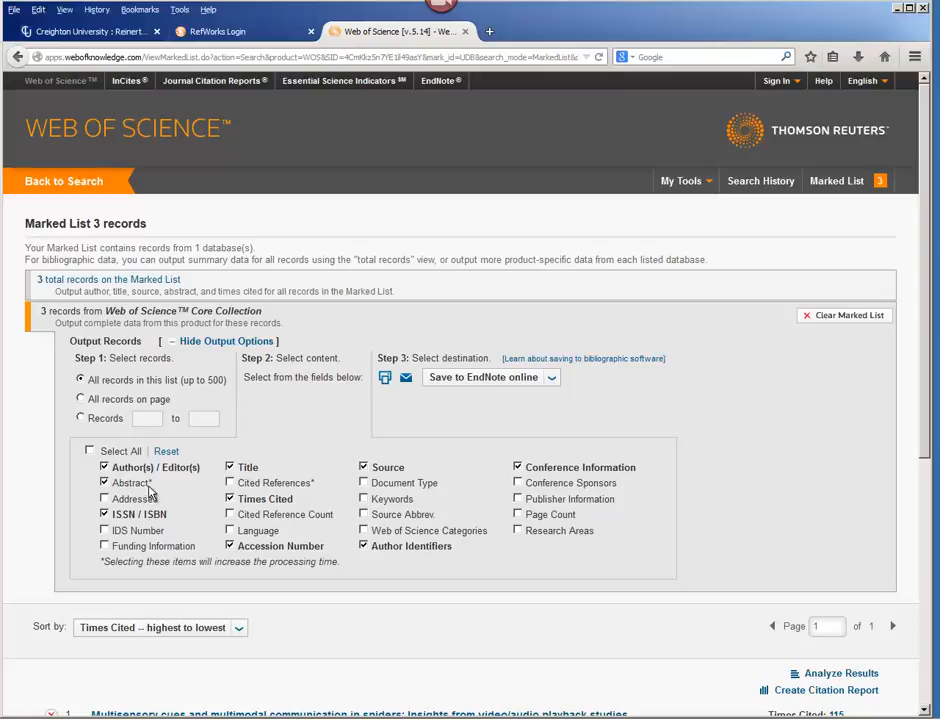
left_click(545, 380)
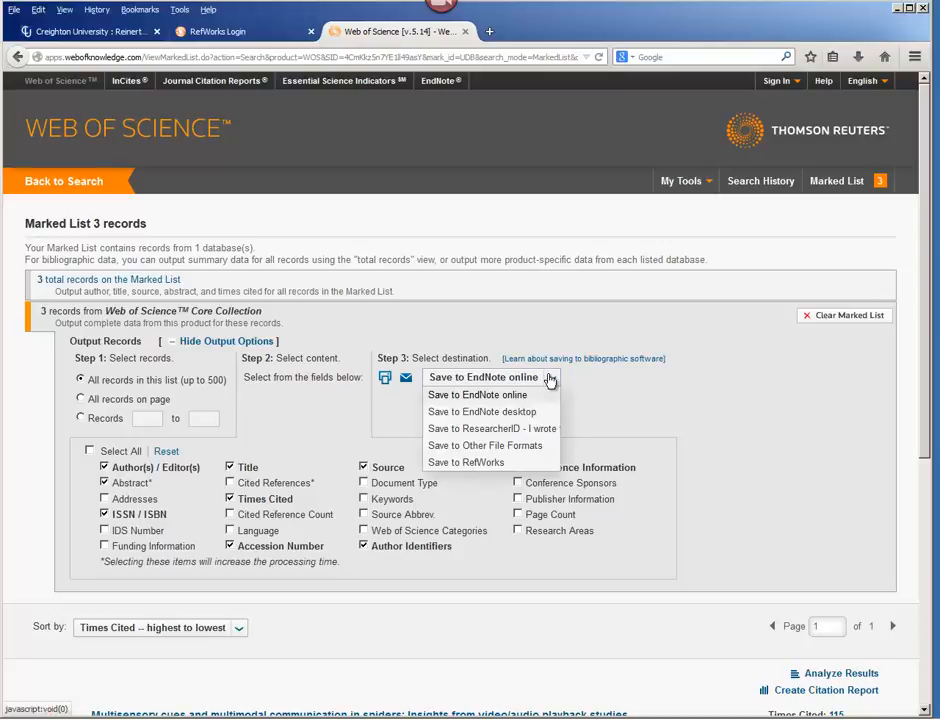
left_click(474, 463)
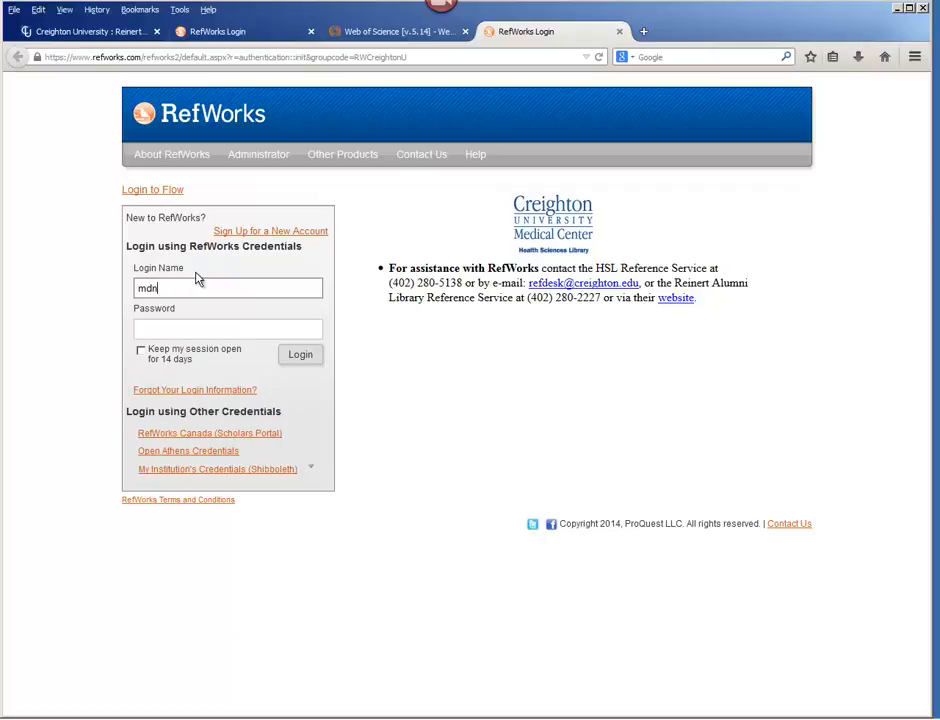
Log in to RefWorks with the login name and account password to import the exported records.
left_click(230, 323)
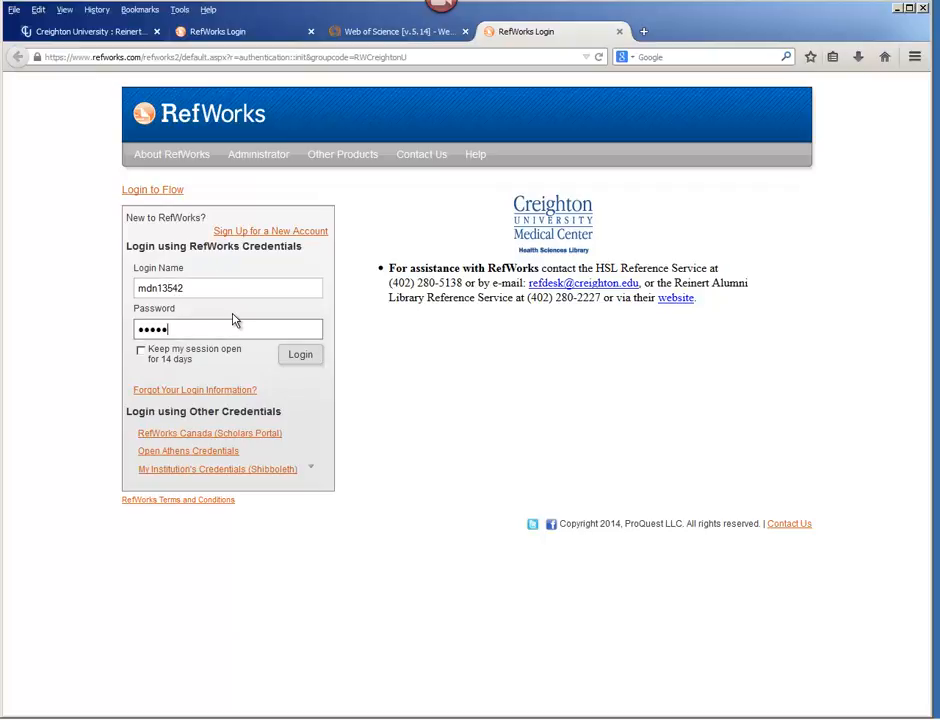
key("Return")
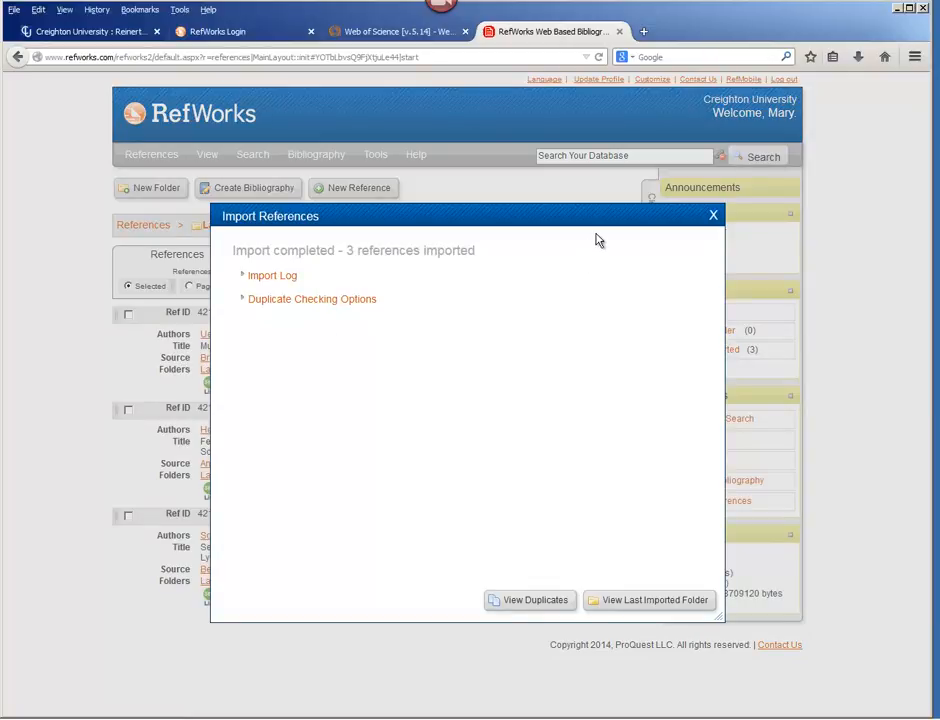
Open the Last Imported folder and display its references in Full View.
left_click(645, 603)
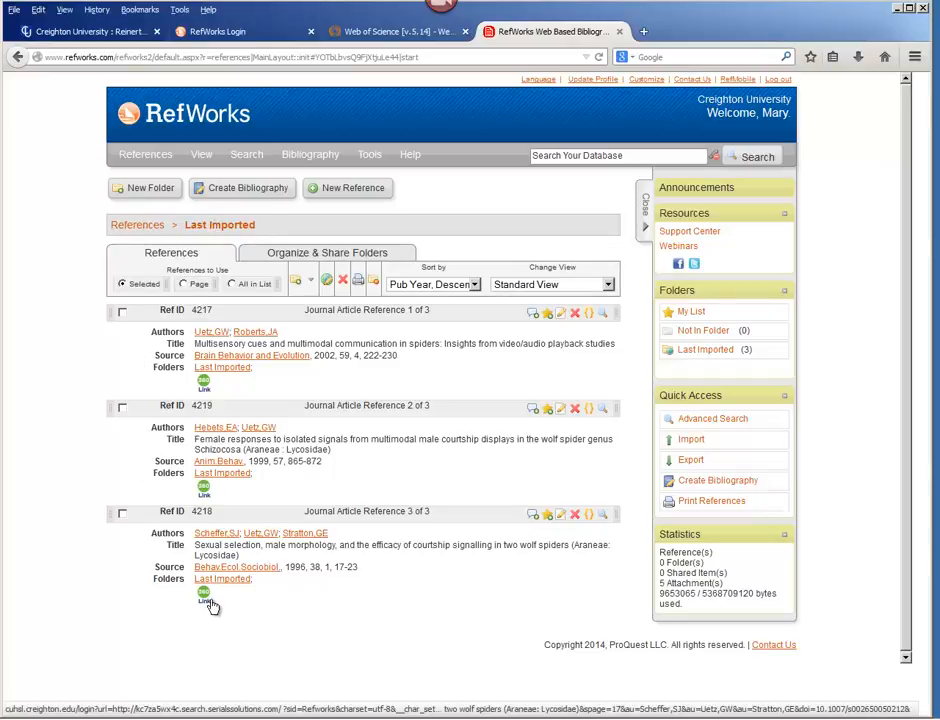
left_click(609, 285)
left_click(562, 441)
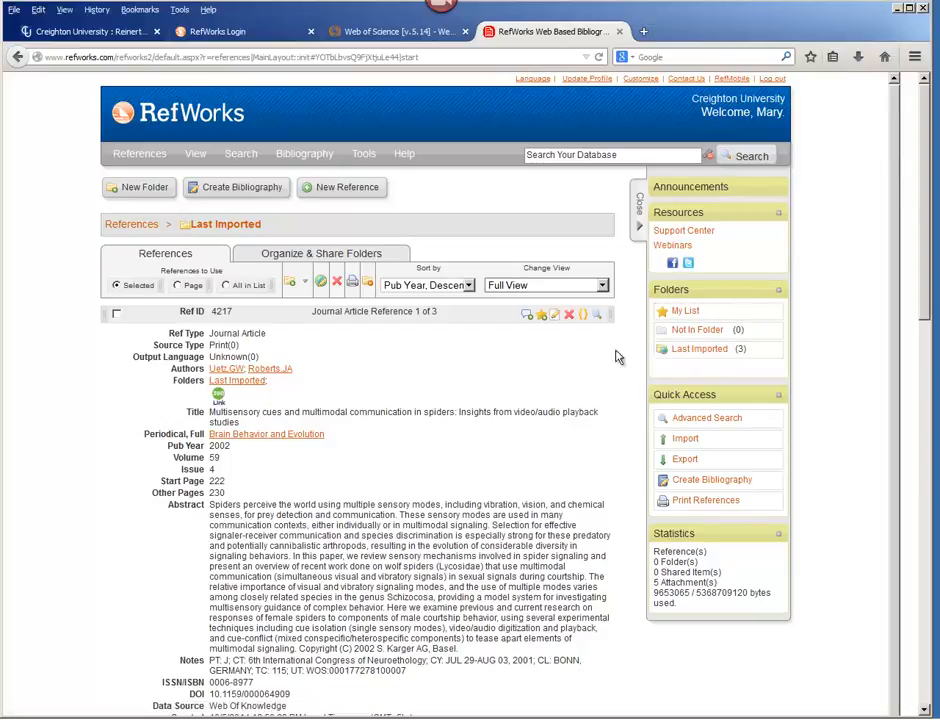
Put all references in the Last Imported list into a new folder named BIO.
left_click(227, 286)
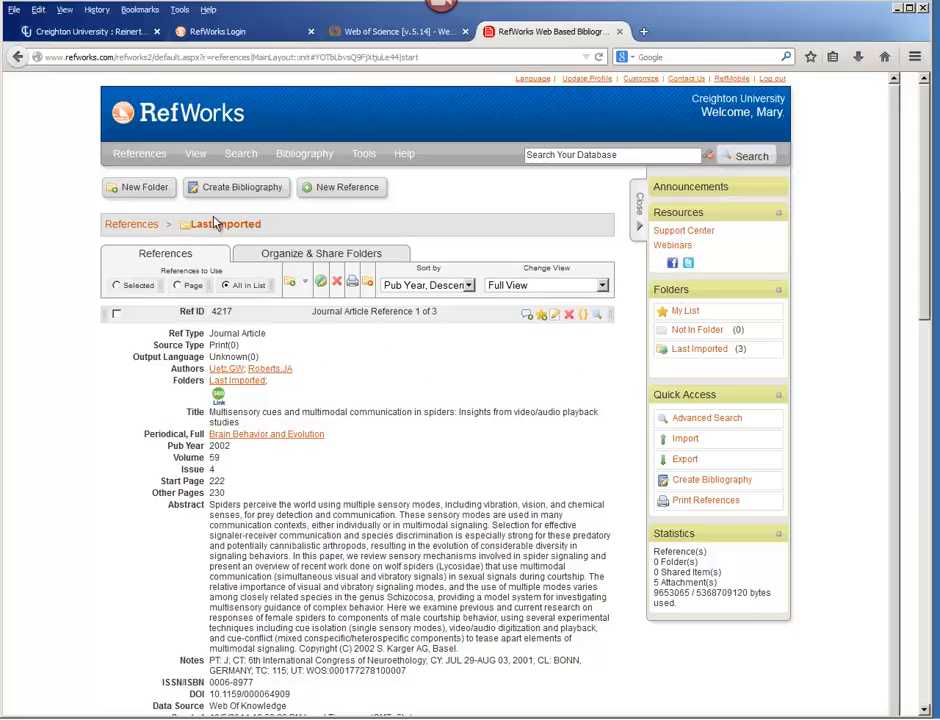
left_click(302, 285)
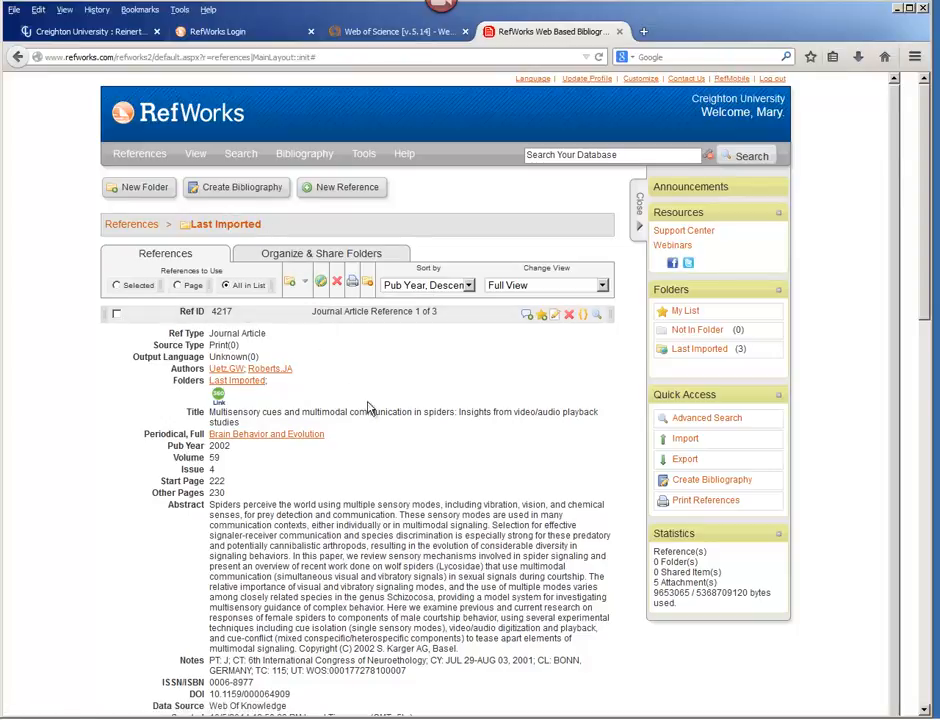
left_click(303, 285)
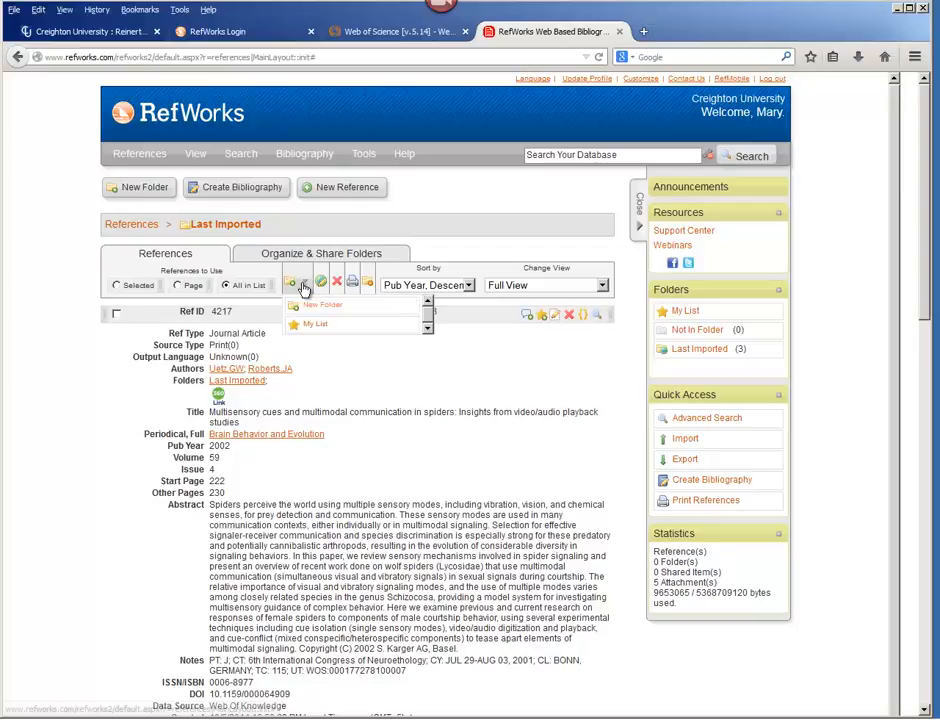
left_click(314, 314)
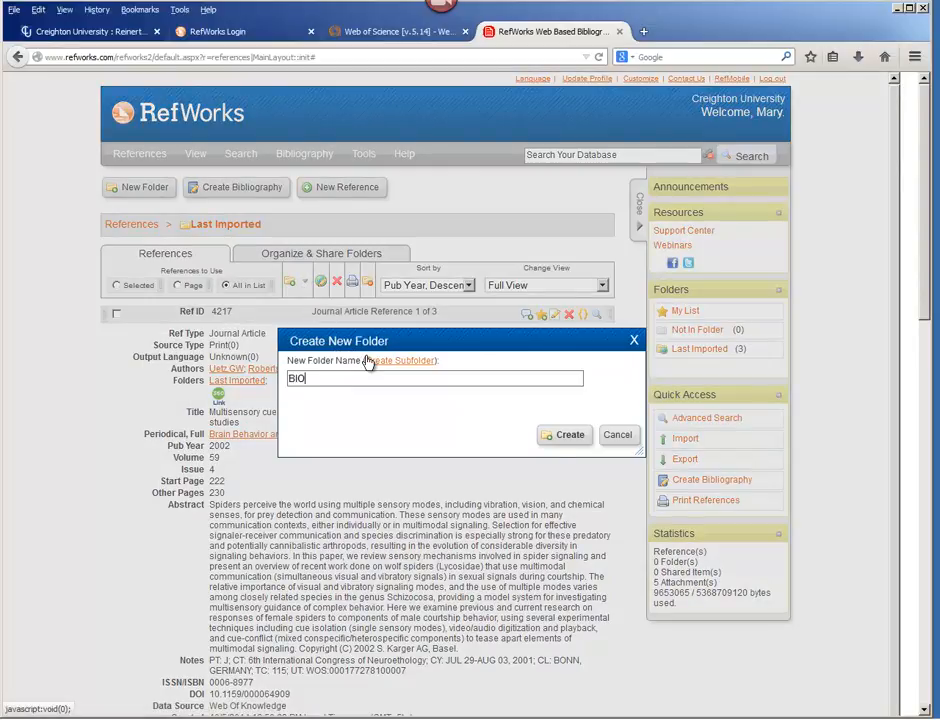
left_click(566, 434)
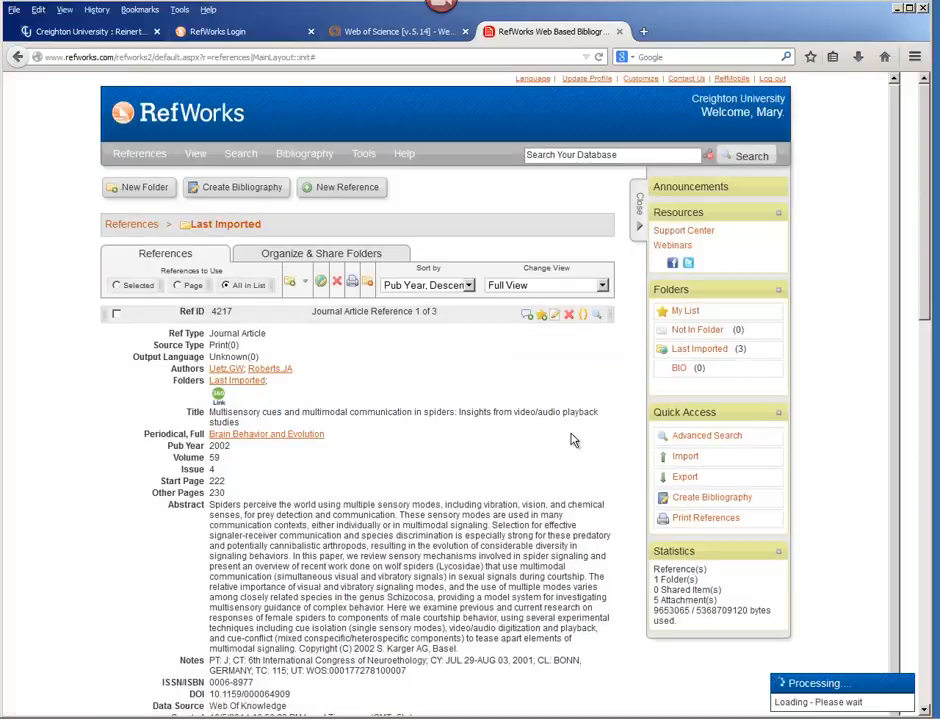
Clear all references from the Last Imported folder.
right_click(715, 356)
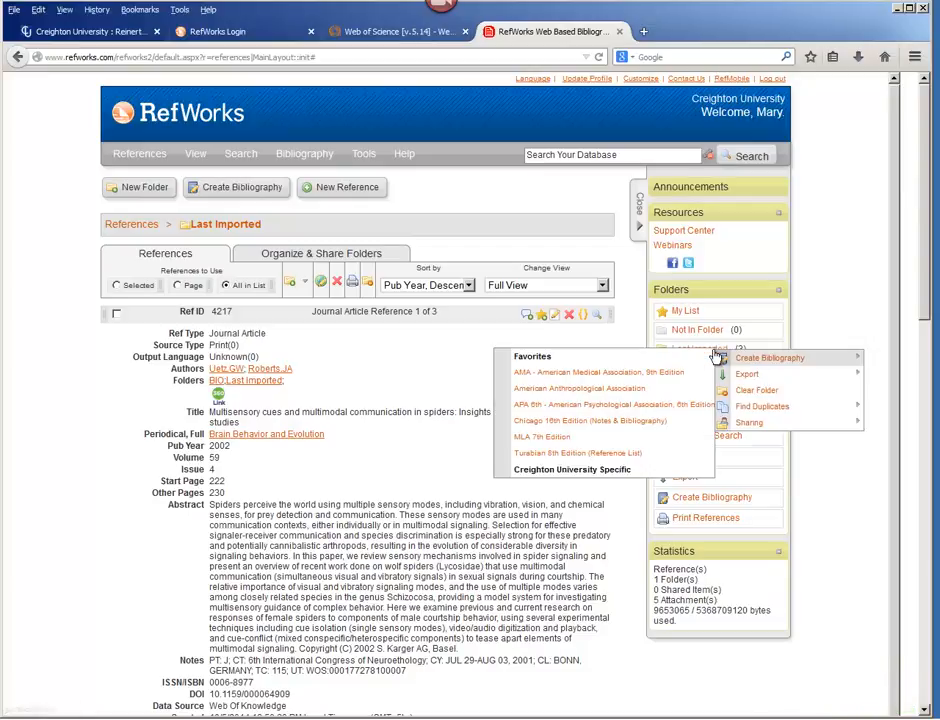
left_click(750, 391)
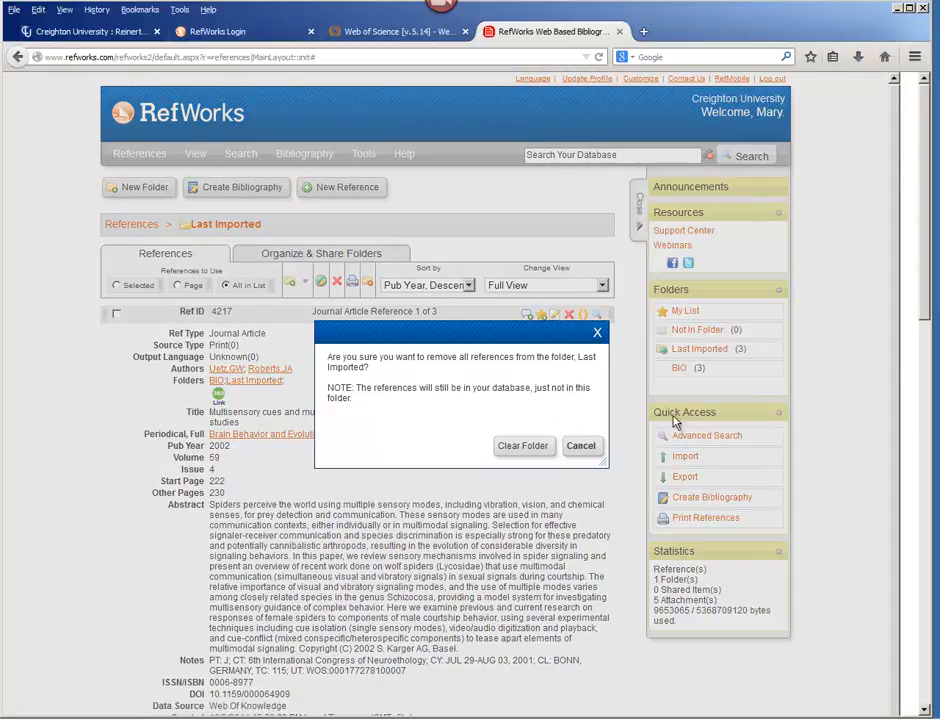
left_click(547, 449)
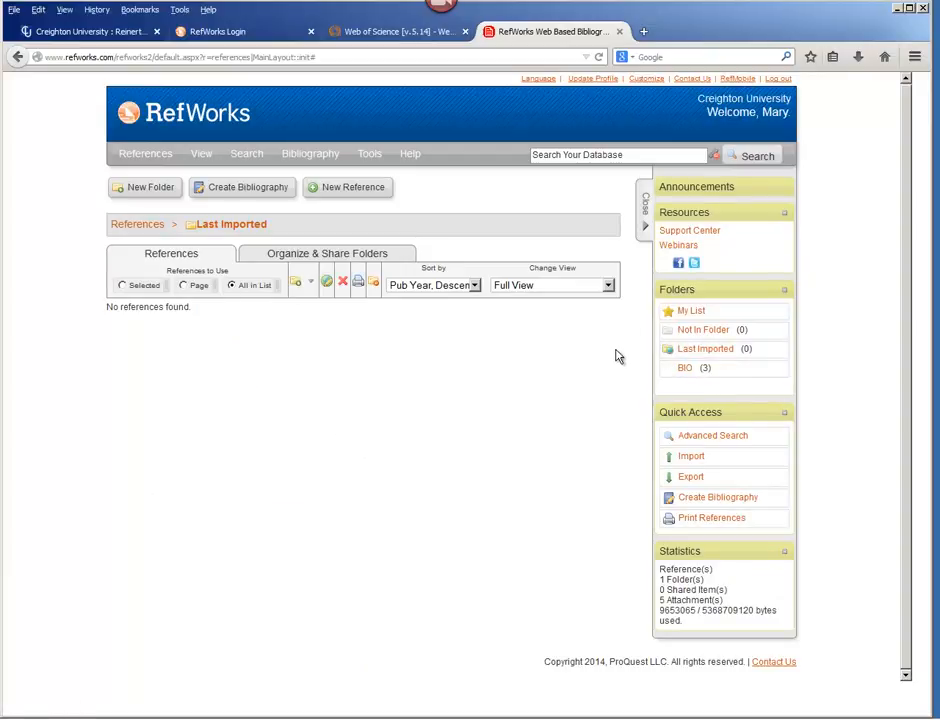
right_click(705, 356)
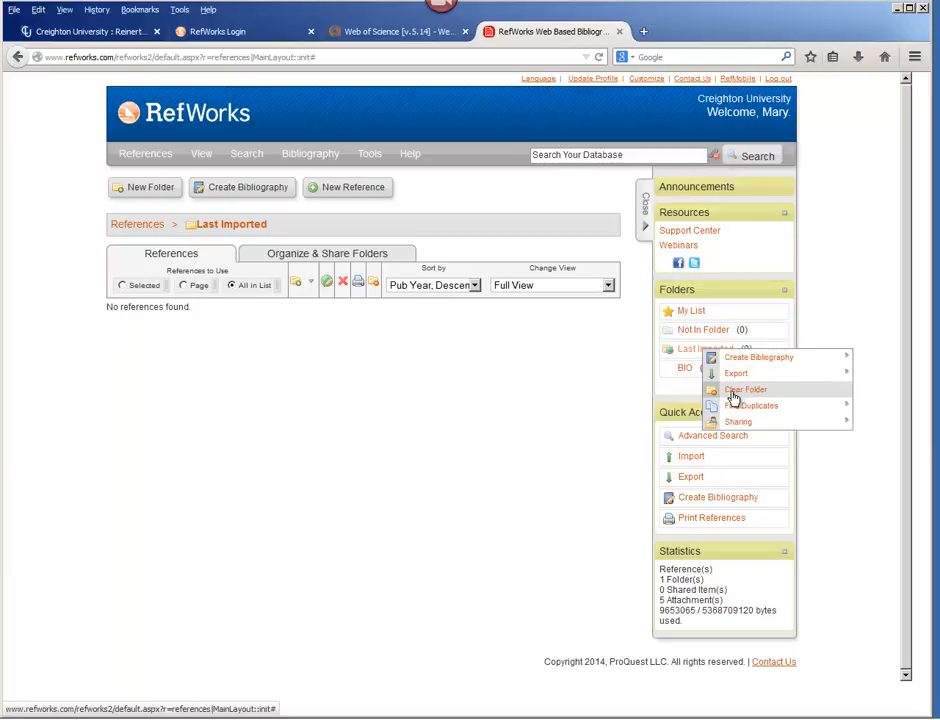
left_click(516, 372)
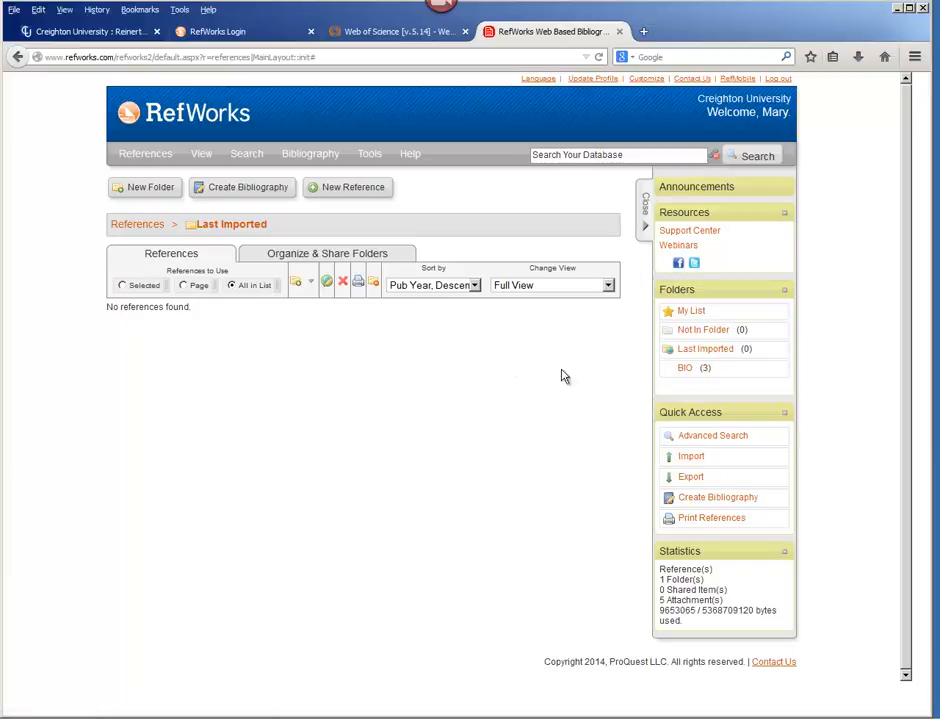
Open the BIO folder and display its references in Standard View.
left_click(685, 370)
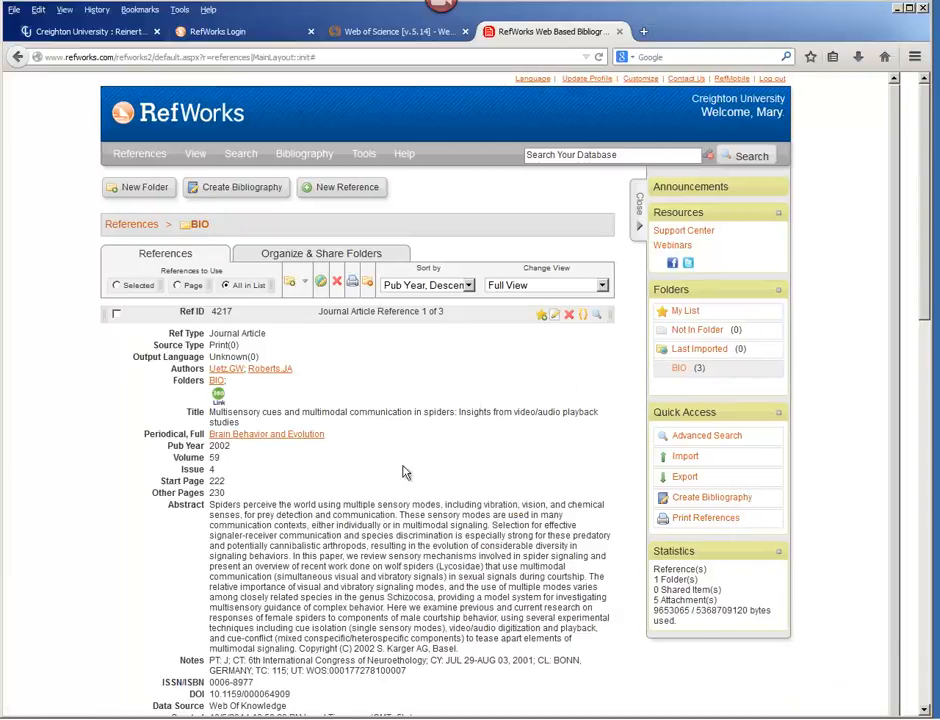
left_click(603, 287)
left_click(560, 299)
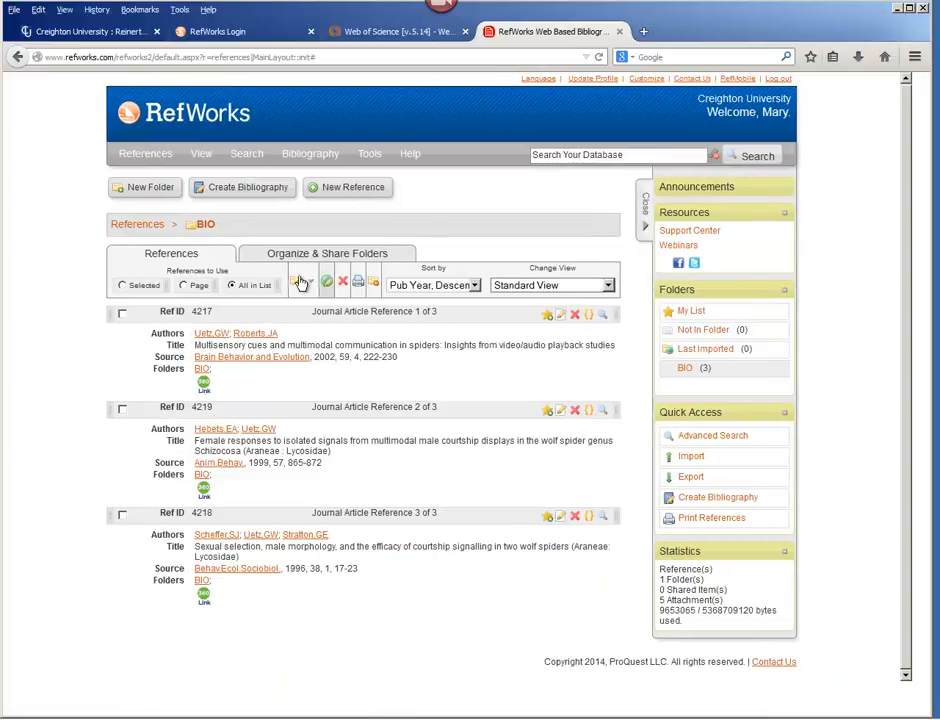
Create a bibliography of all references in the BIO folder in APA 6th style, as a Word for Windows (2000 or later) file.
left_click(260, 190)
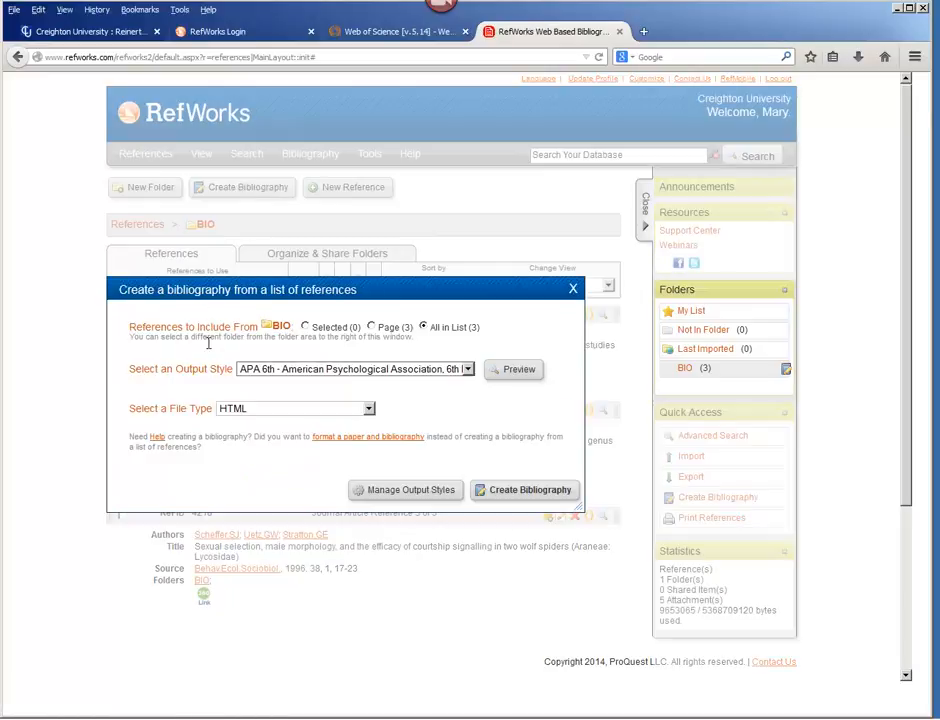
left_click(469, 370)
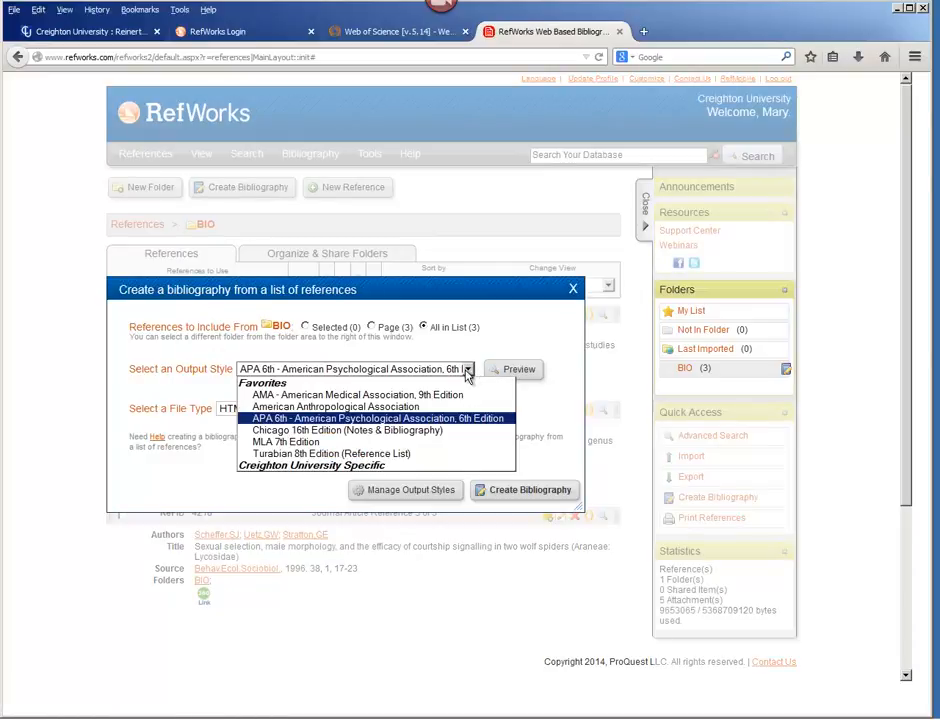
left_click(378, 419)
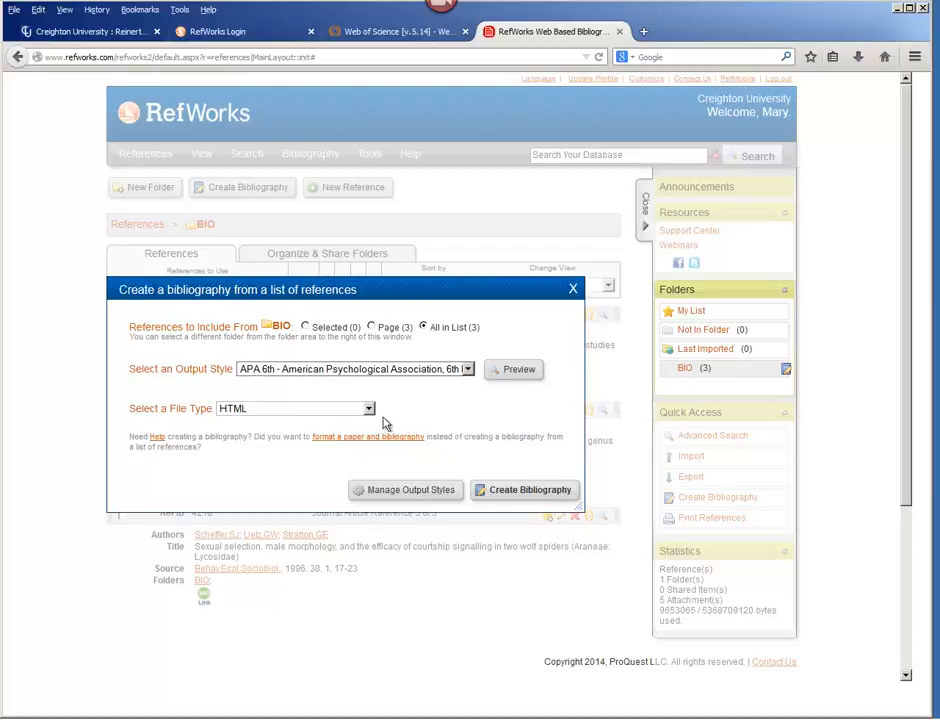
left_click(368, 409)
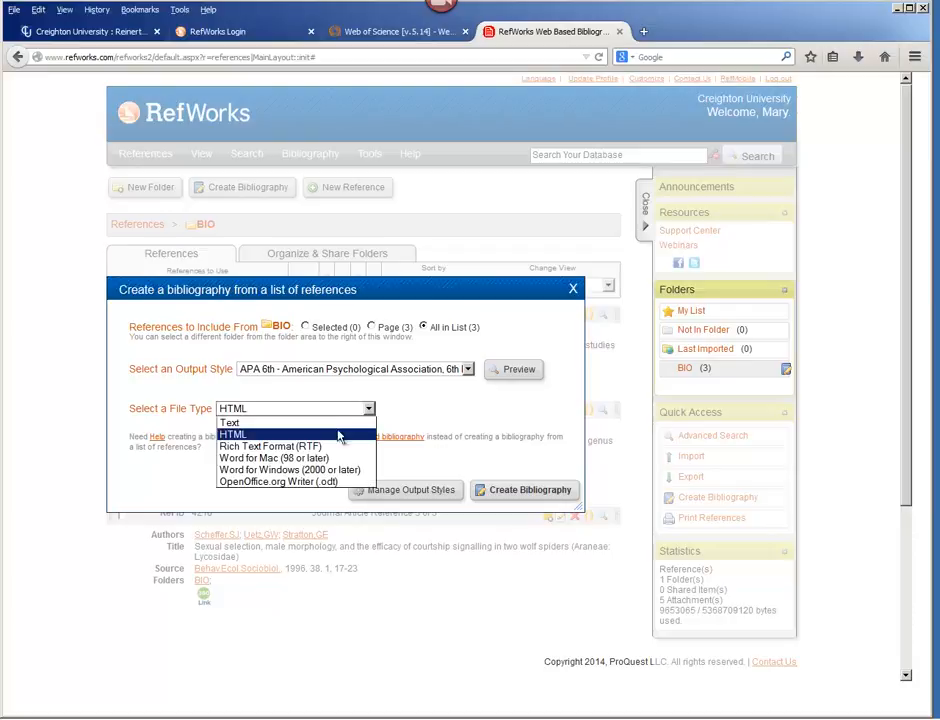
left_click(316, 470)
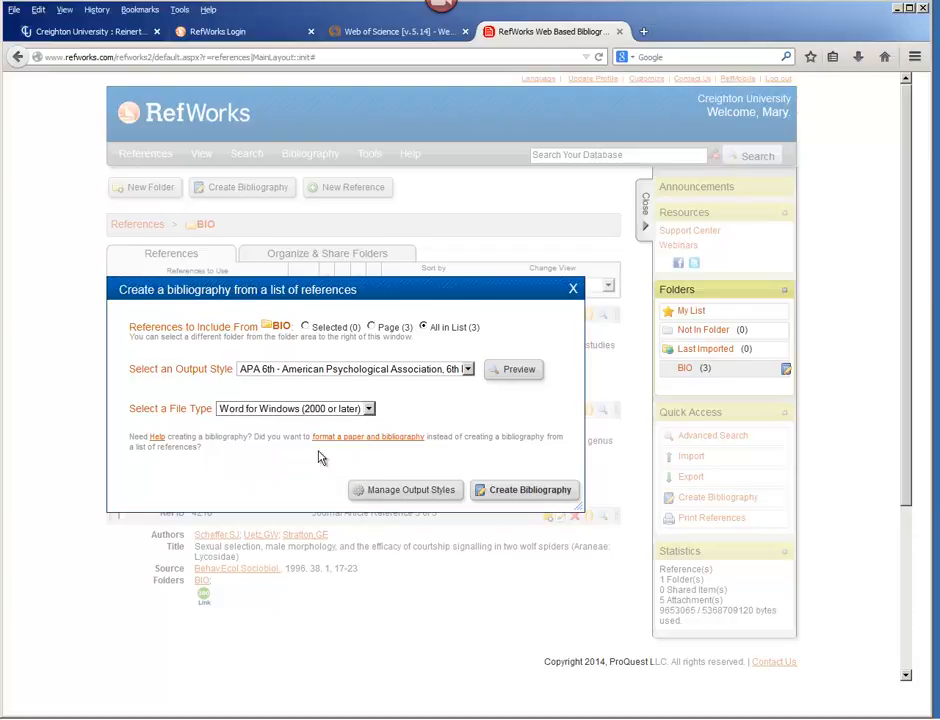
left_click(531, 492)
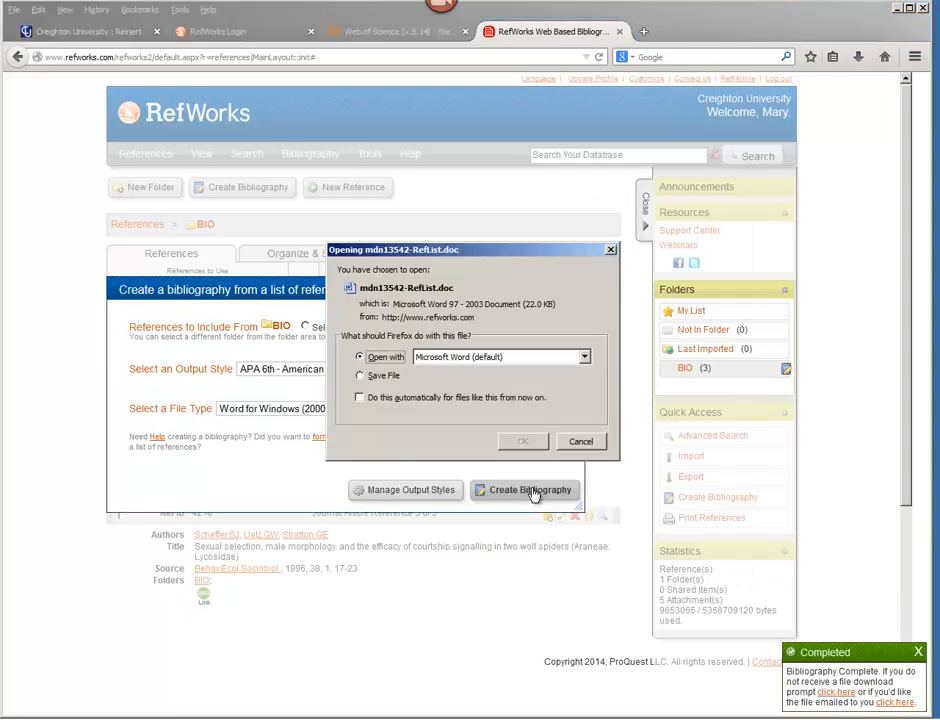
Open the generated bibliography in Microsoft Word, enable editing and switch it to Print Layout.
left_click(523, 441)
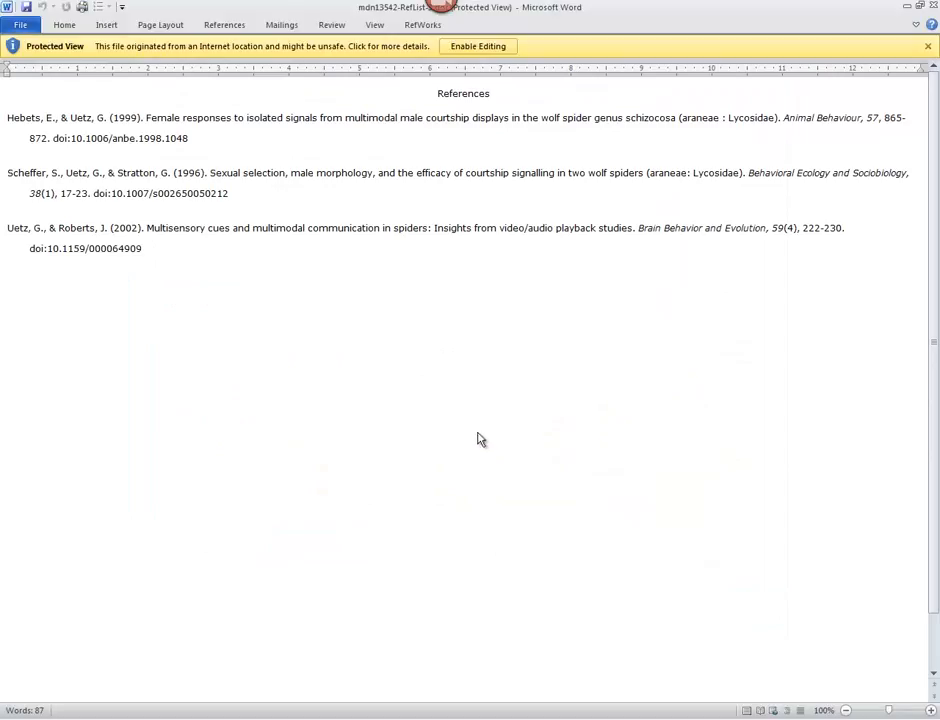
left_click(466, 47)
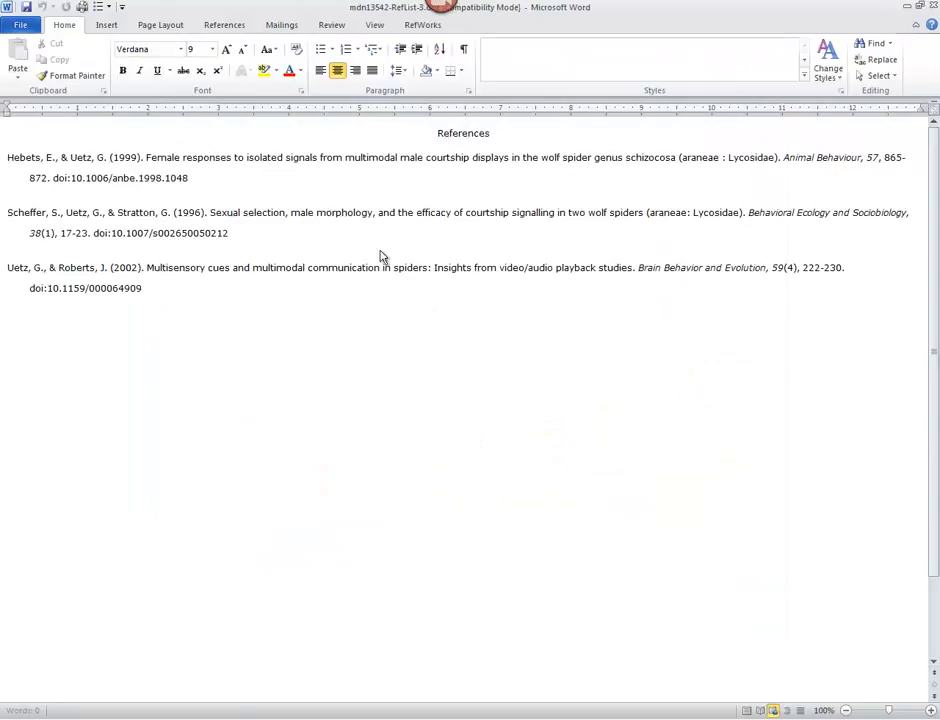
left_click(374, 25)
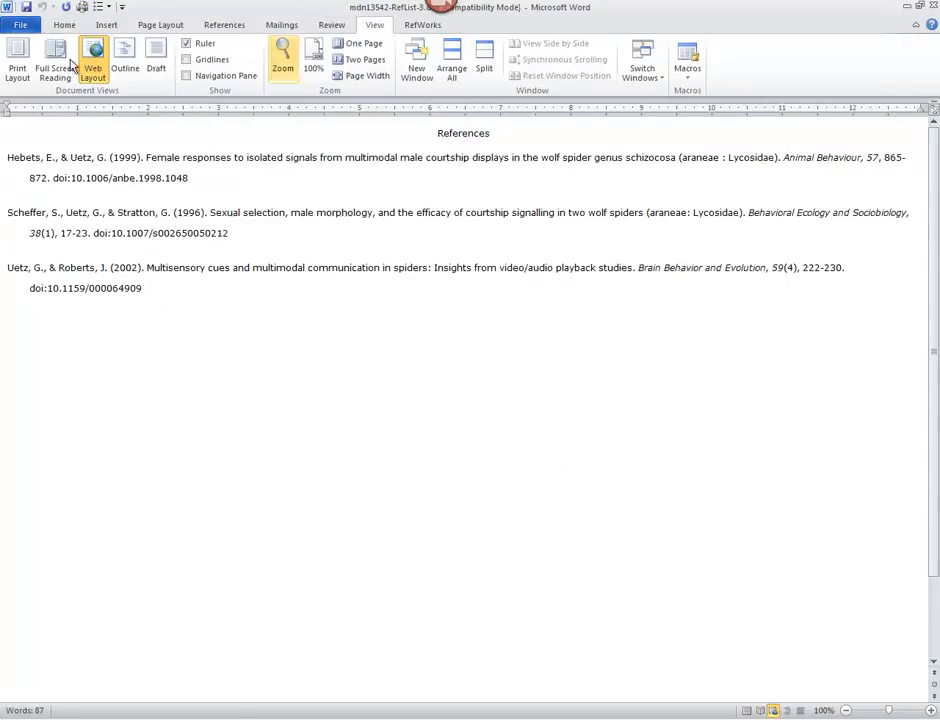
left_click(16, 55)
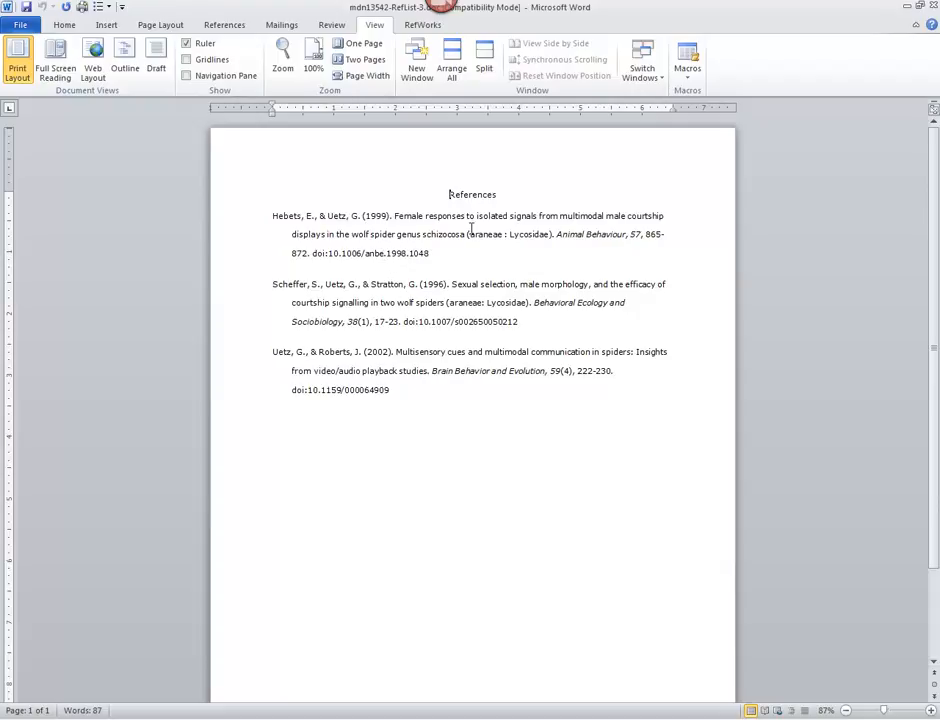
Check the word "araneae" in the first reference's title, and close the Word document and the bibliography dialog.
left_click_drag(469, 234, 507, 234)
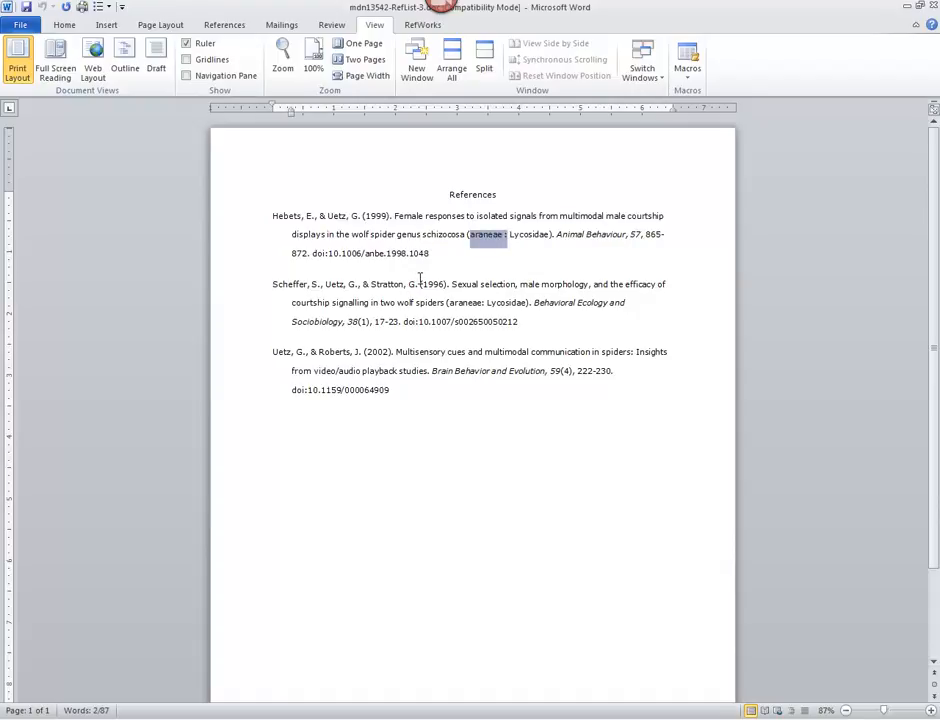
left_click(422, 389)
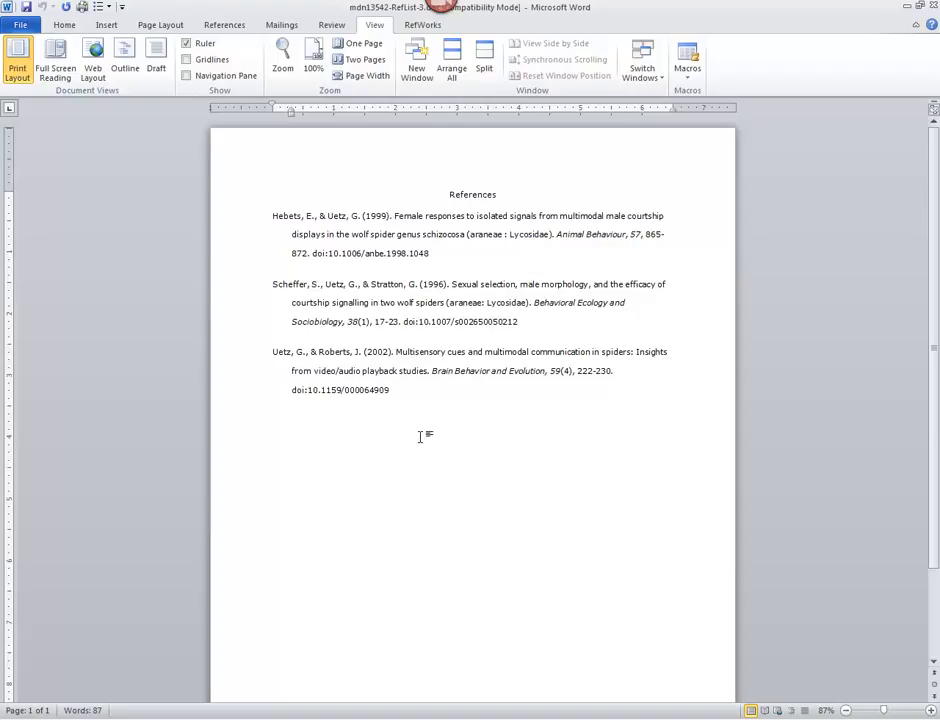
left_click(933, 6)
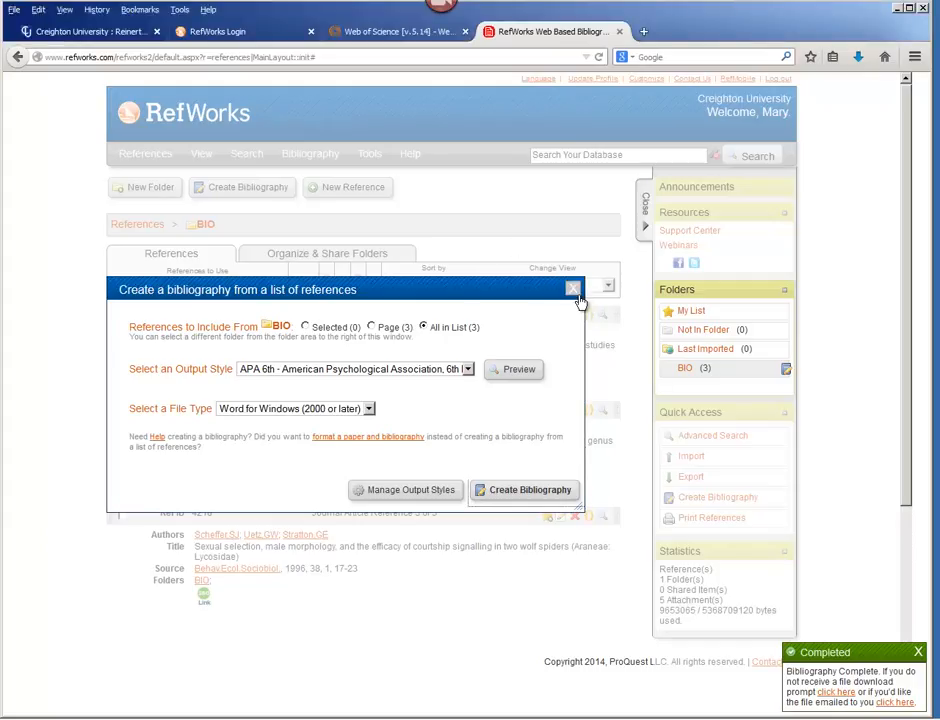
left_click(574, 291)
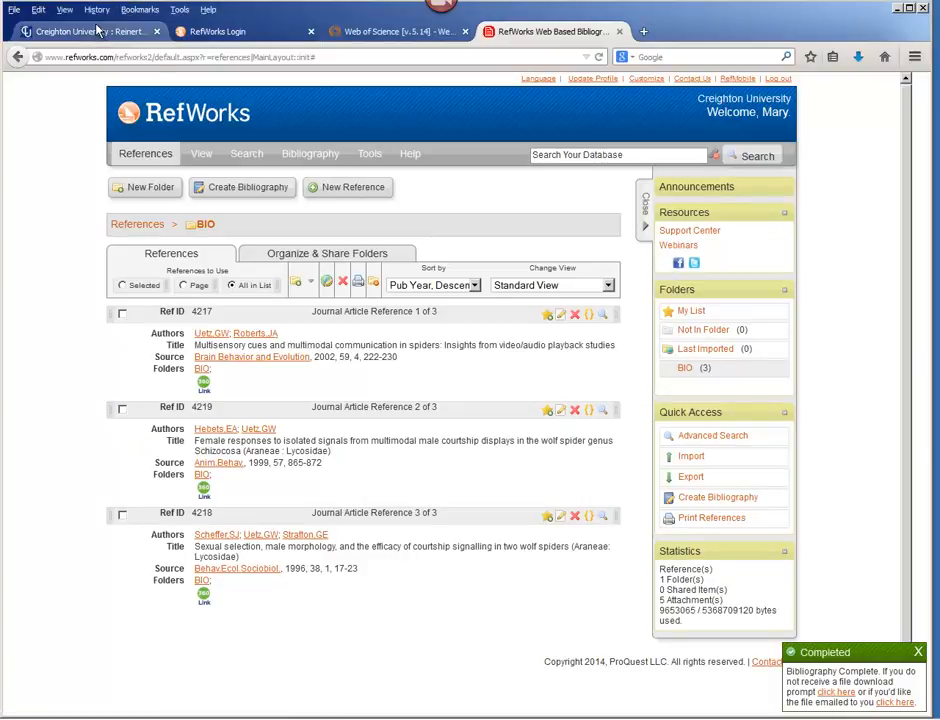
left_click(80, 31)
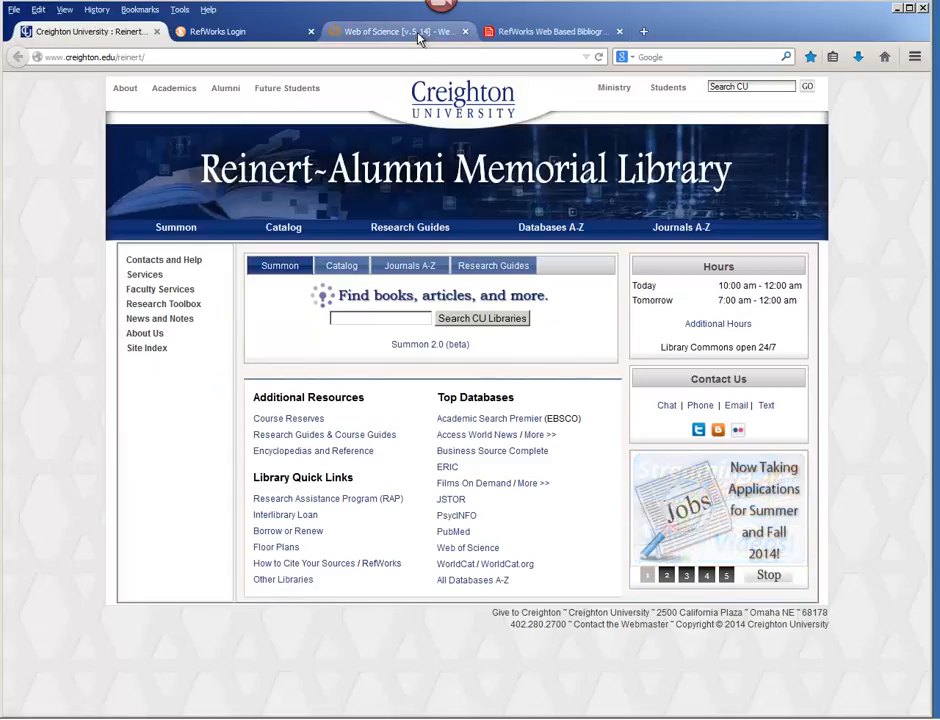
left_click(522, 35)
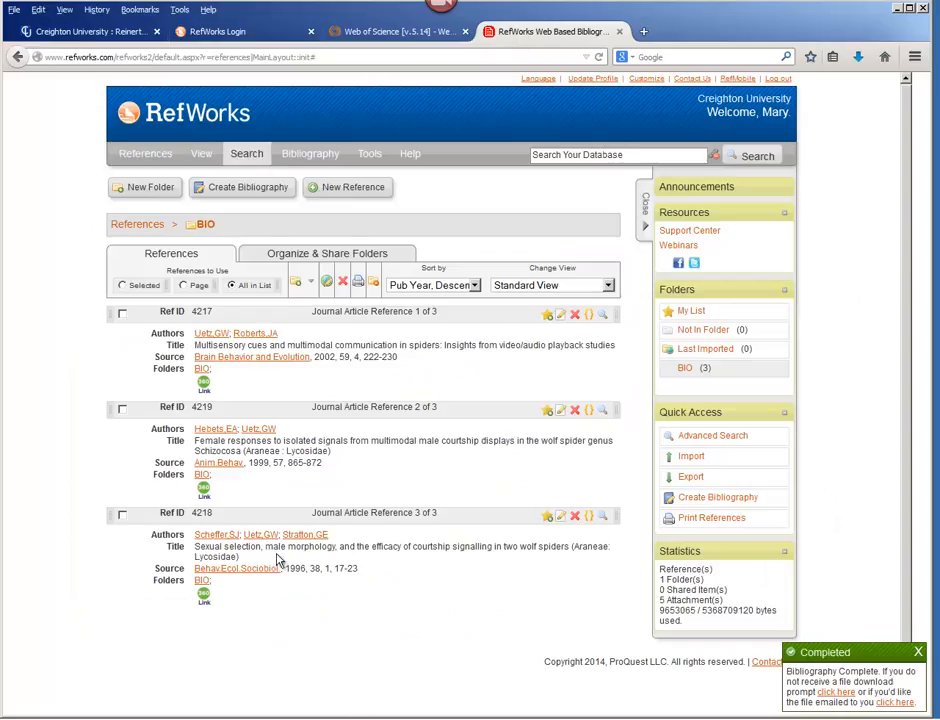